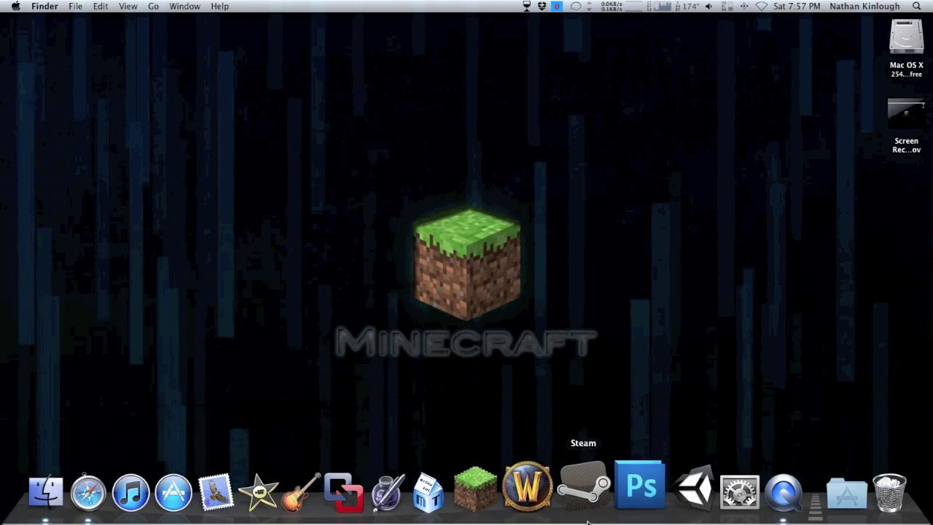
Step: Open winebottler.kronenberg.org in Safari and start the WineBottler 1.1.44 download
click(115, 492)
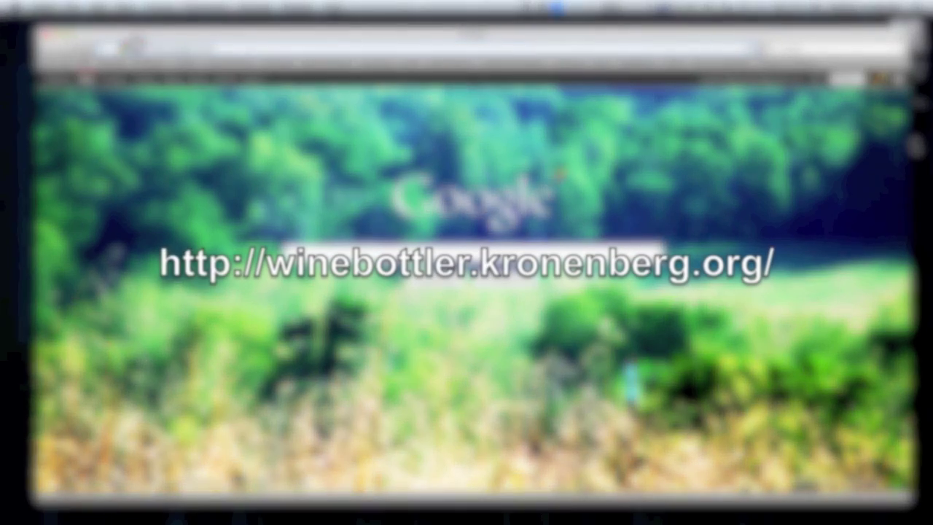
text(winebottler.kronenberg.org/)
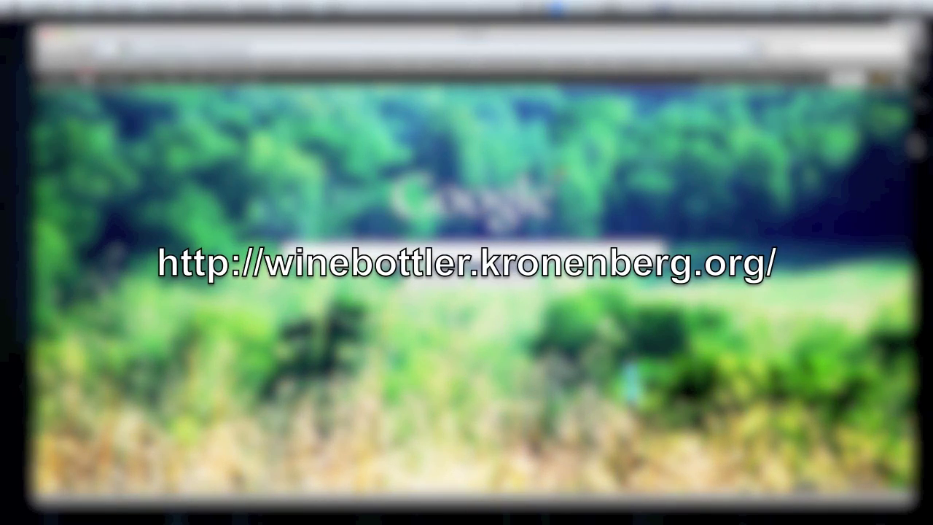
key(Return)
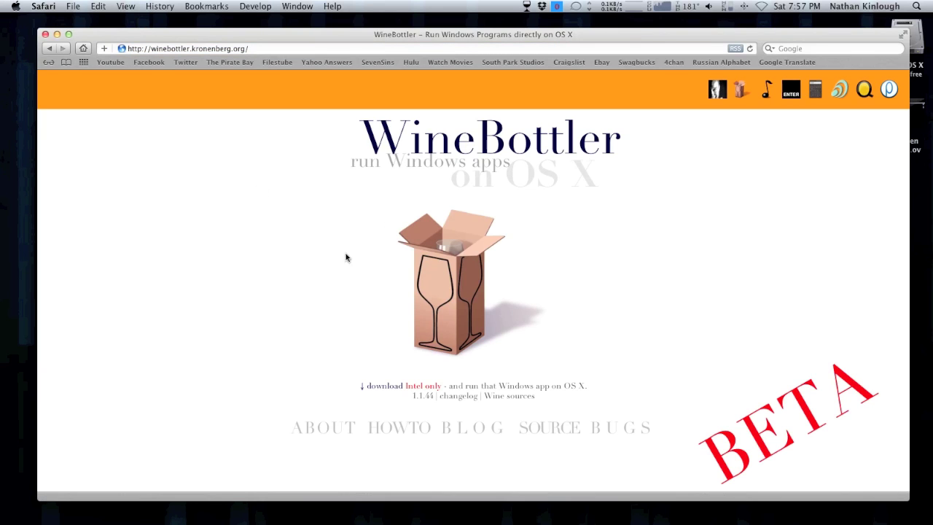
click(449, 267)
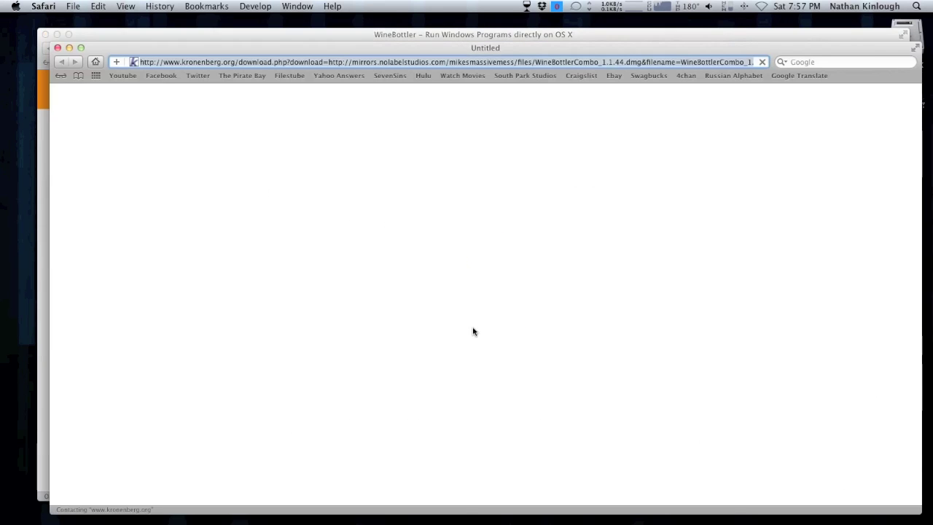
Step: Close the WineBottler download window and quit Safari
click(59, 48)
click(43, 6)
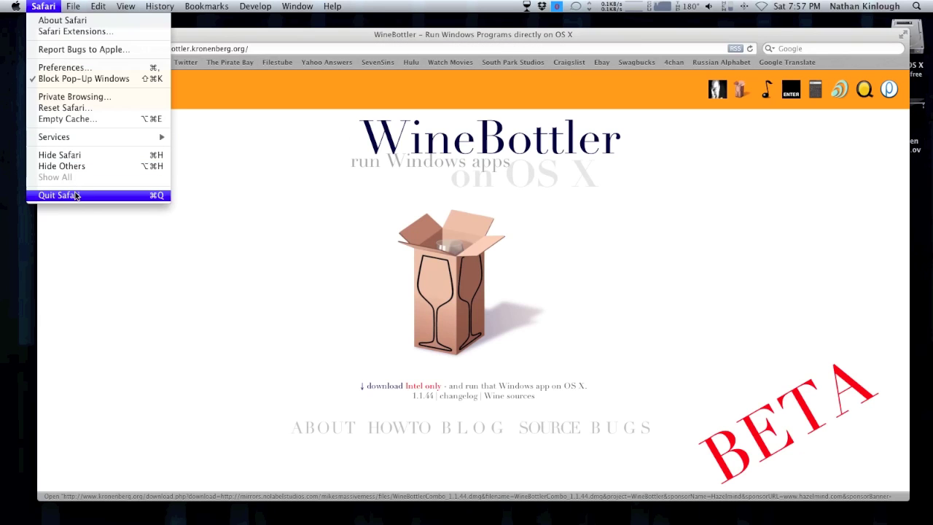
click(76, 197)
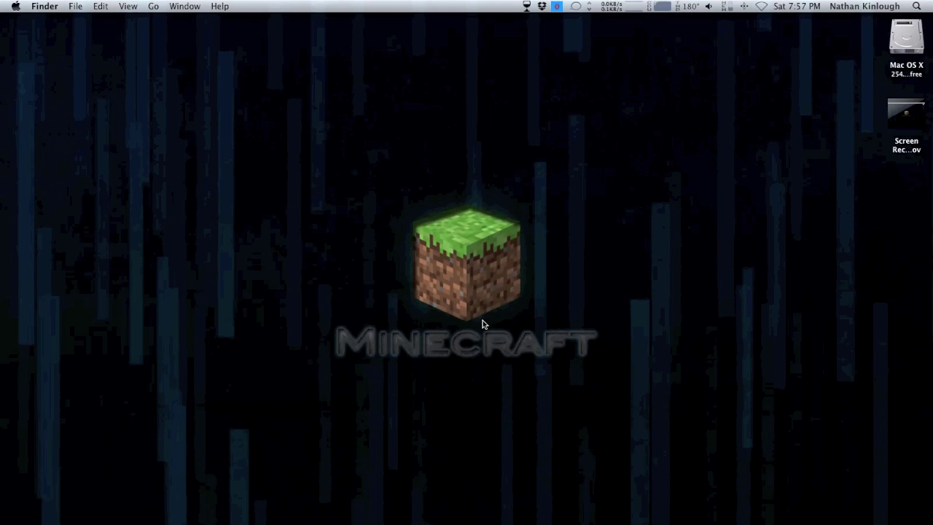
drag(320, 169, 613, 342)
mouse_move(703, 519)
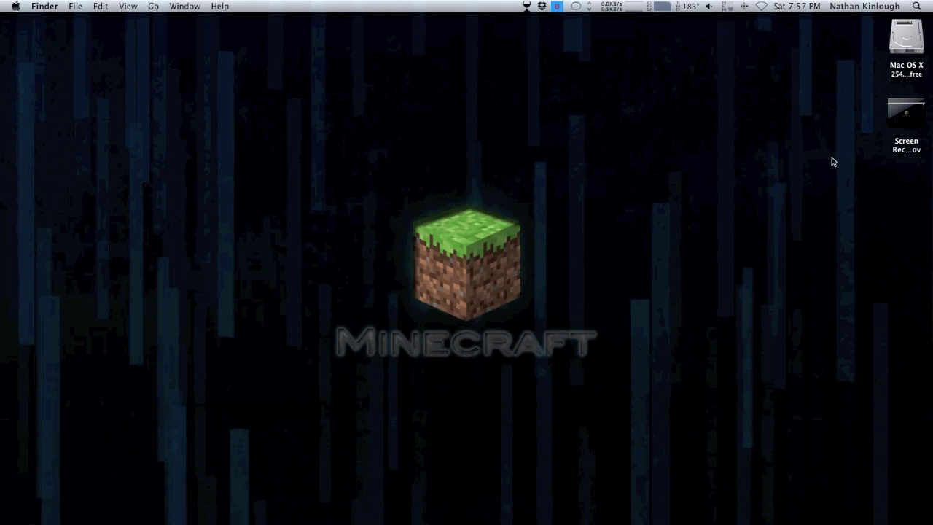
Step: Go to the home folder on the Mac OS X disk and open drive_c inside the Wine Files folder
double_click(912, 50)
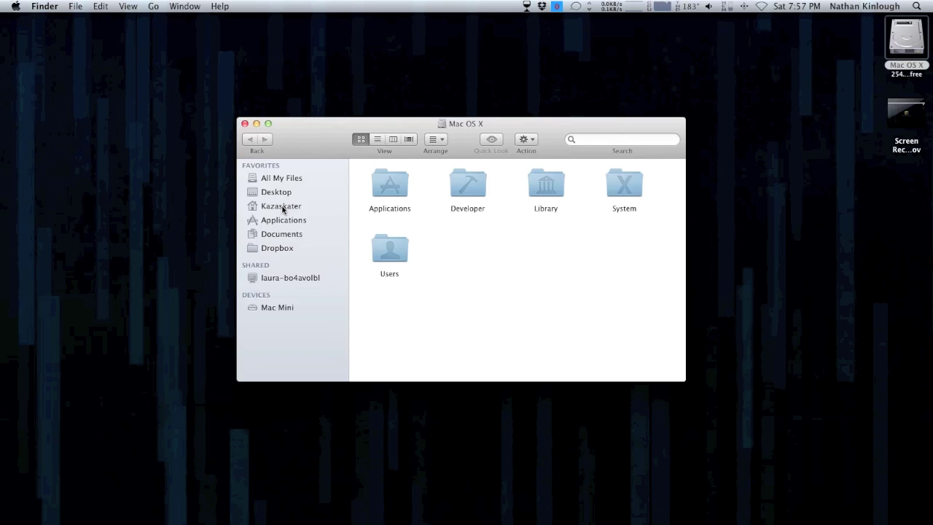
click(288, 207)
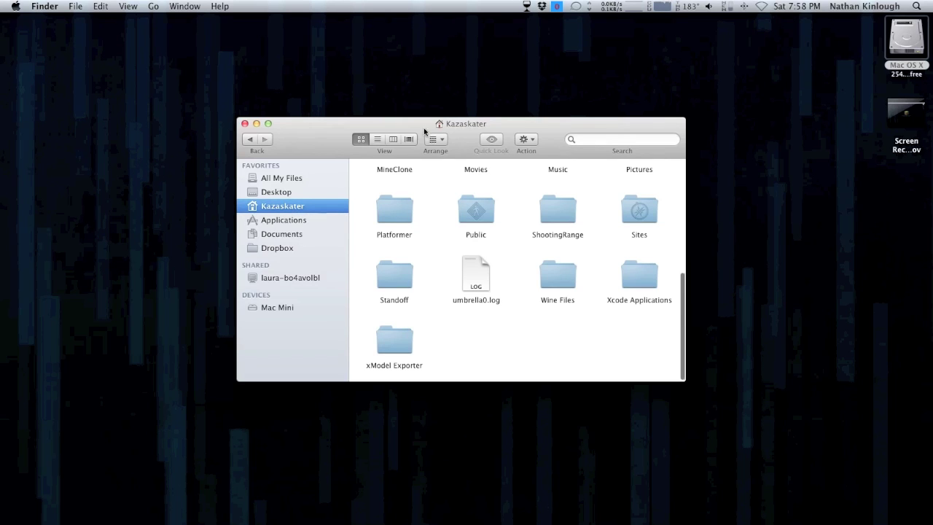
drag(424, 131, 390, 133)
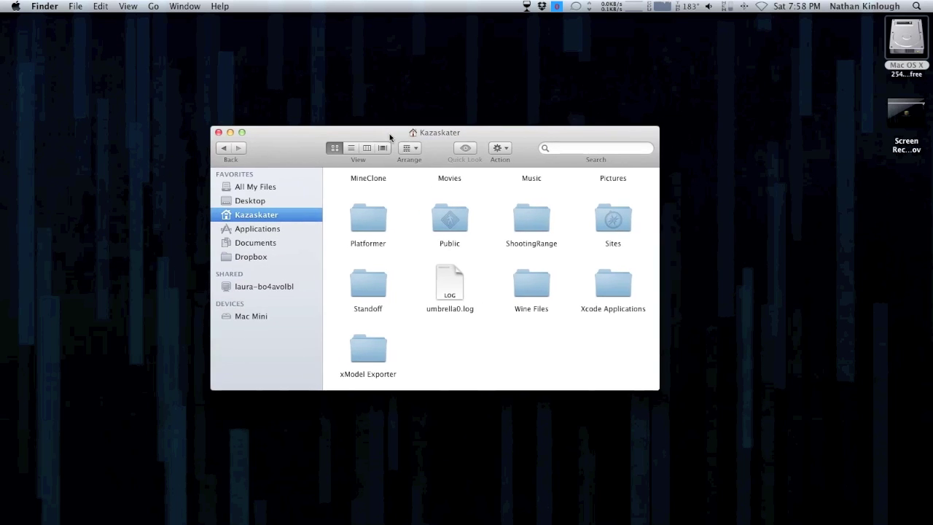
double_click(535, 286)
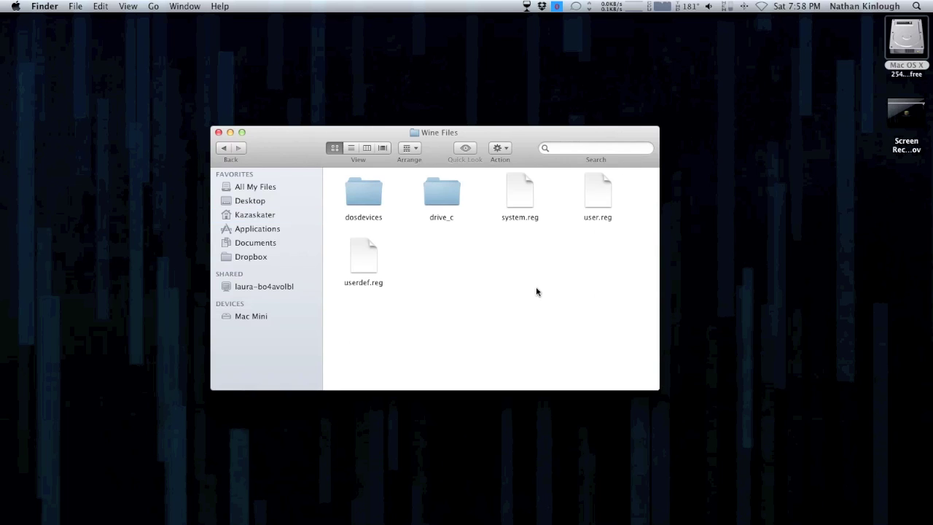
double_click(440, 195)
drag(568, 284, 333, 187)
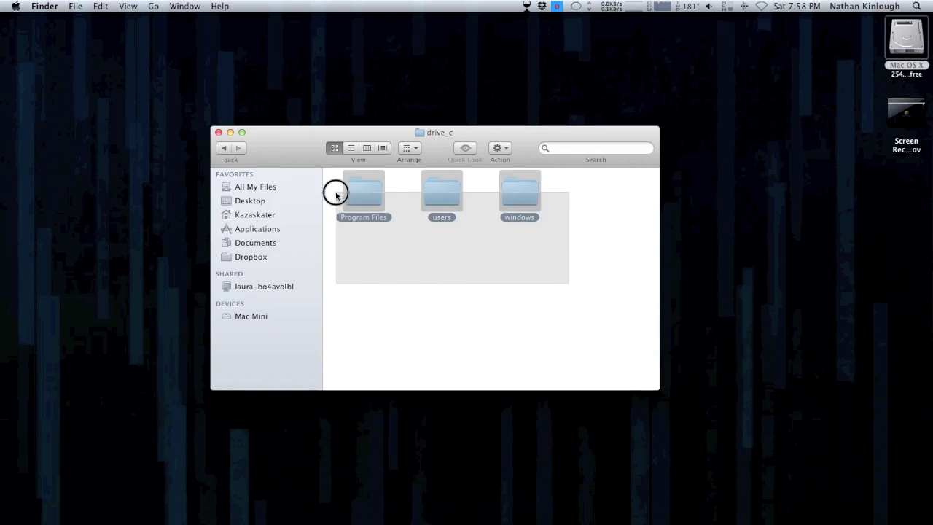
click(449, 284)
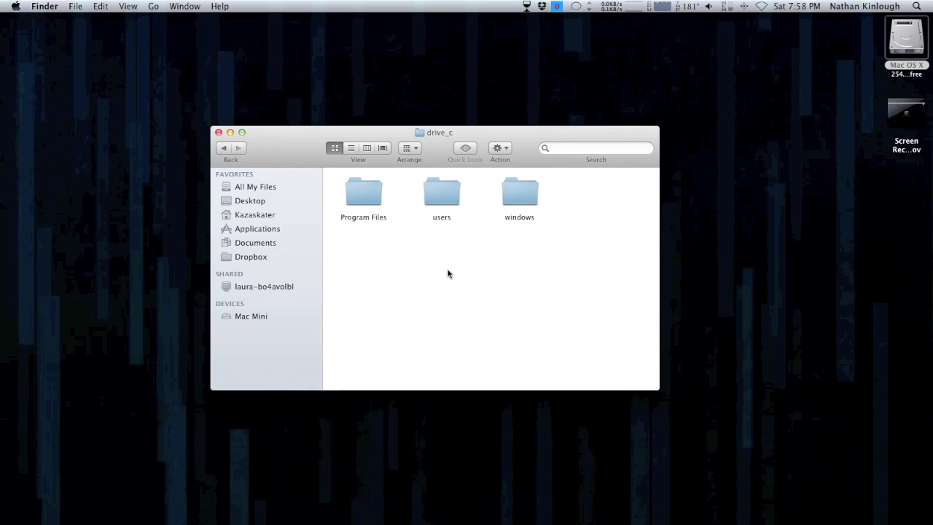
Step: Open the windows folder inside drive_c and browse its executables, such as notepad.exe and regedit.exe
double_click(512, 199)
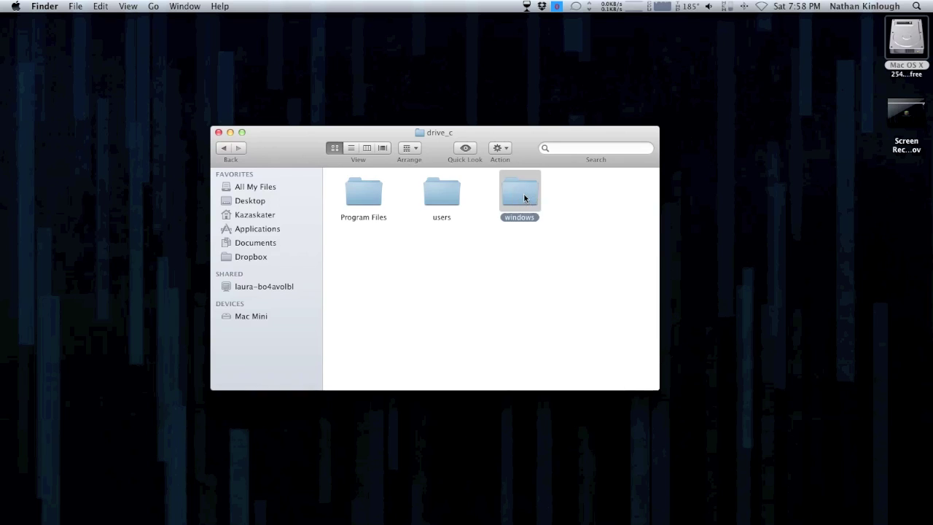
scroll(595, 272, down, 3)
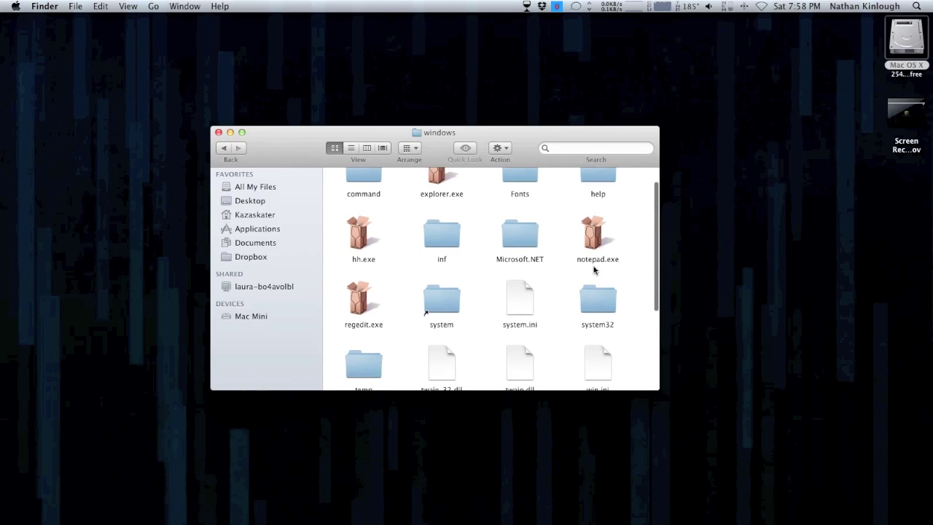
click(596, 229)
click(354, 290)
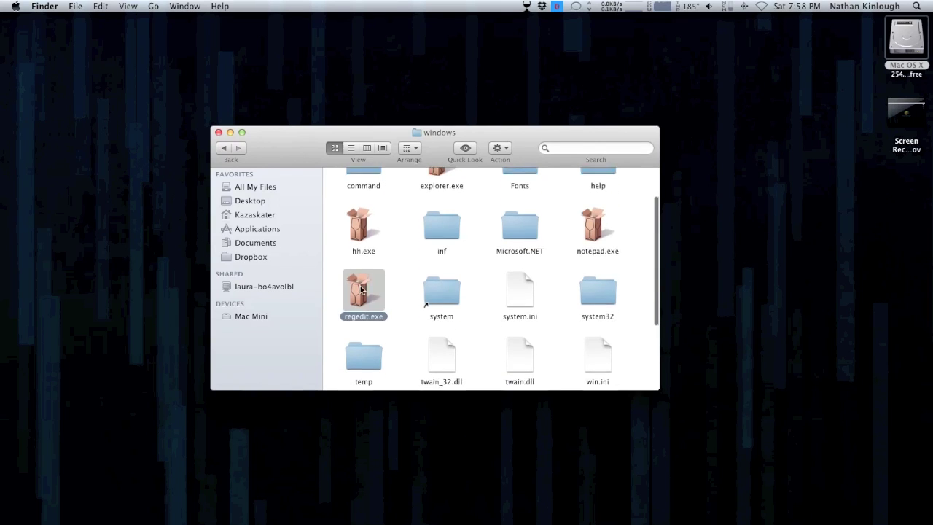
scroll(365, 288, down, 5)
scroll(386, 286, up, 5)
scroll(391, 284, up, 2)
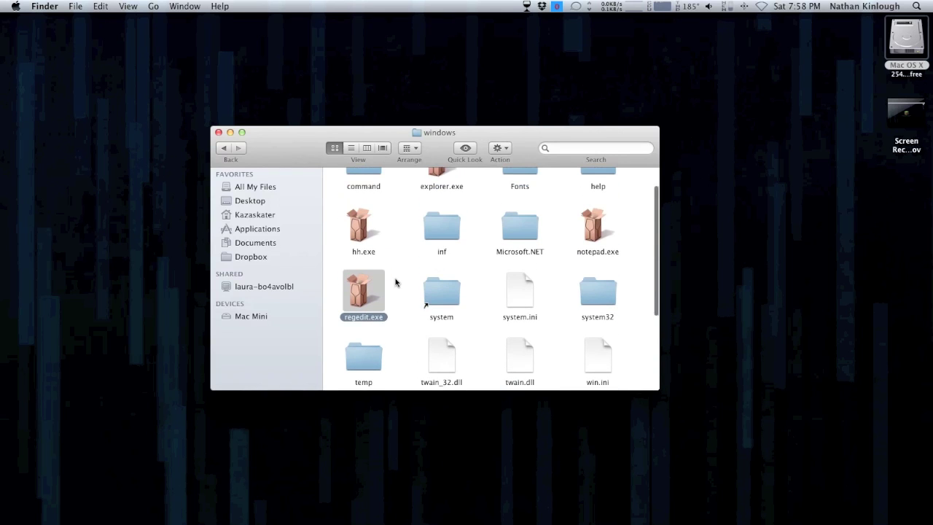
scroll(389, 279, up, 2)
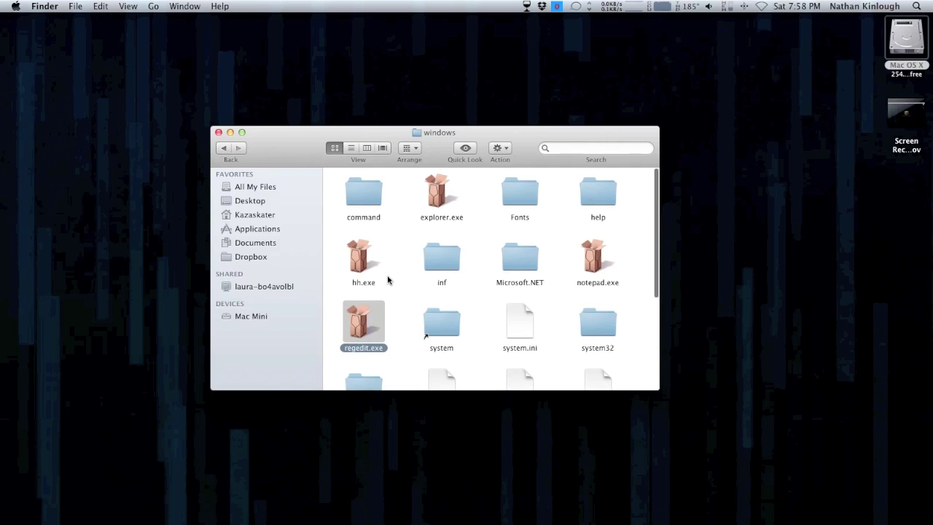
click(528, 6)
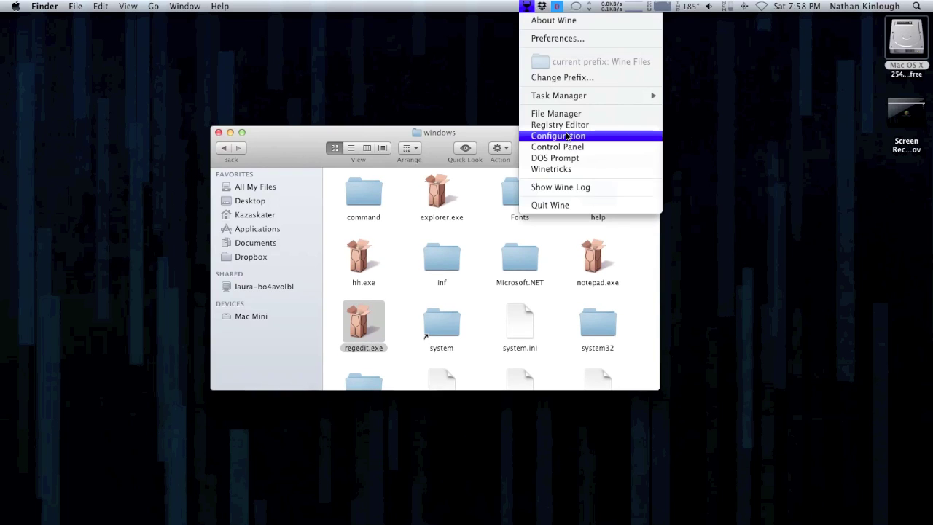
click(560, 136)
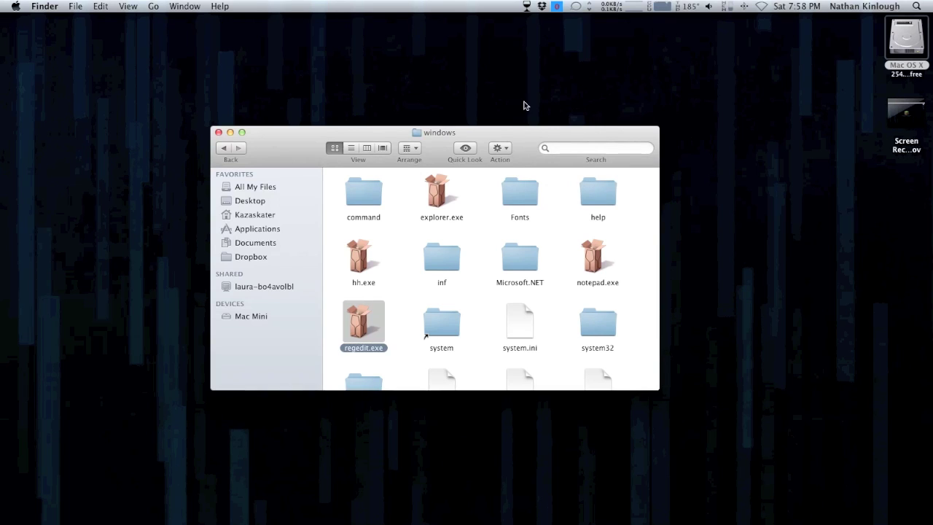
drag(518, 127, 542, 119)
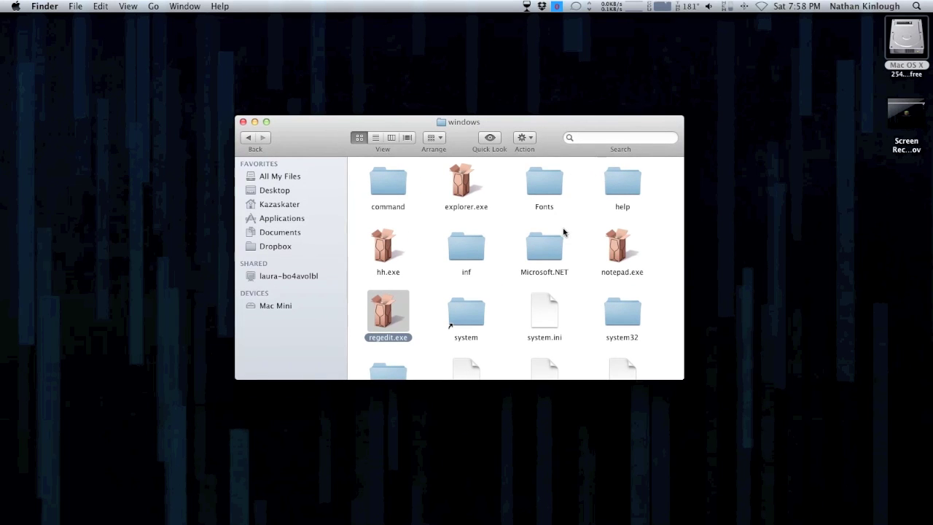
Step: Launch notepad.exe from the windows folder, running it directly in the Wine Files prefix
double_click(619, 248)
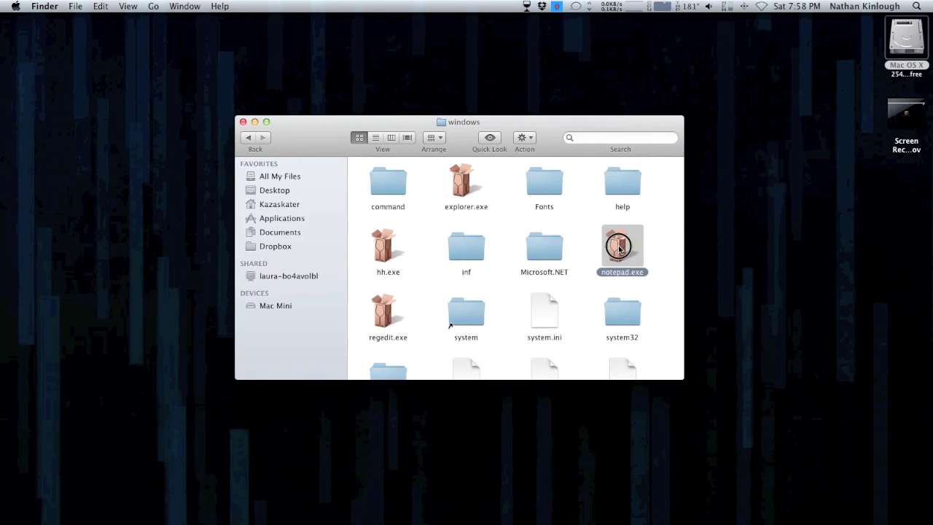
key(Return)
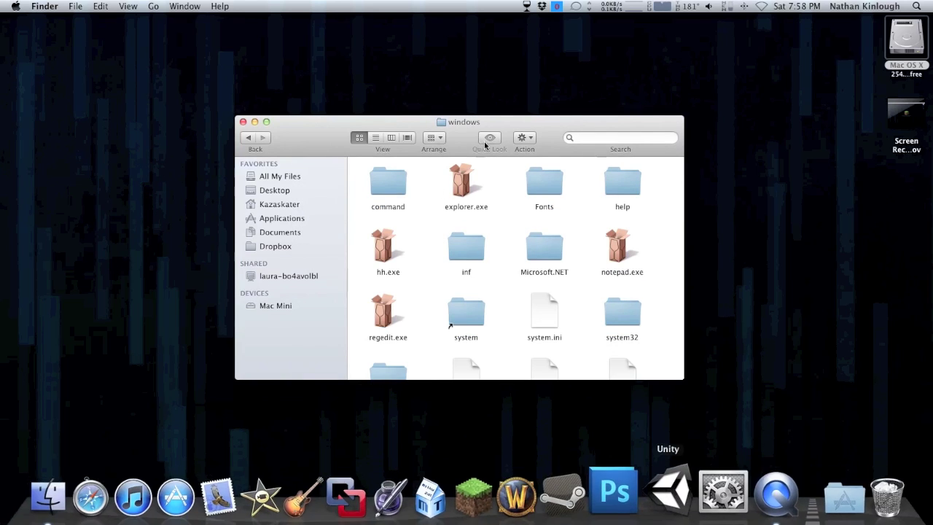
drag(469, 124, 496, 251)
click(499, 204)
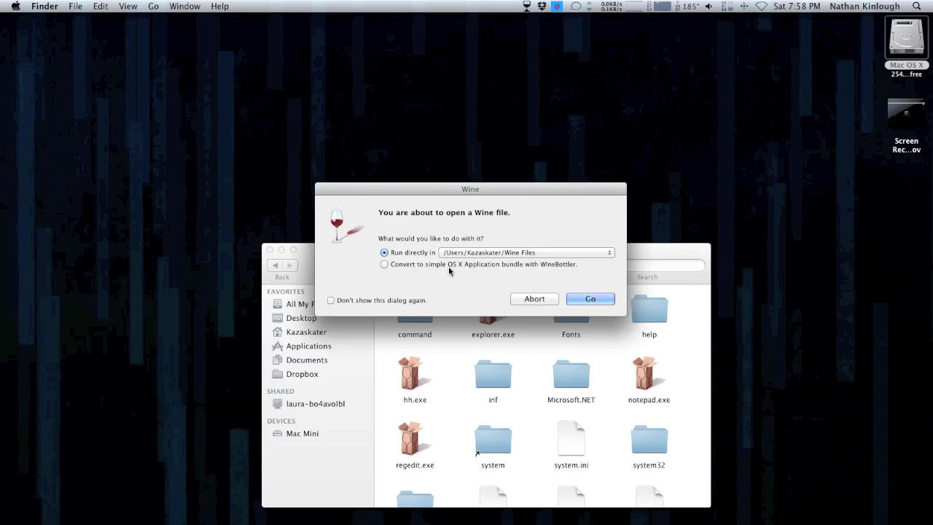
drag(416, 189, 432, 159)
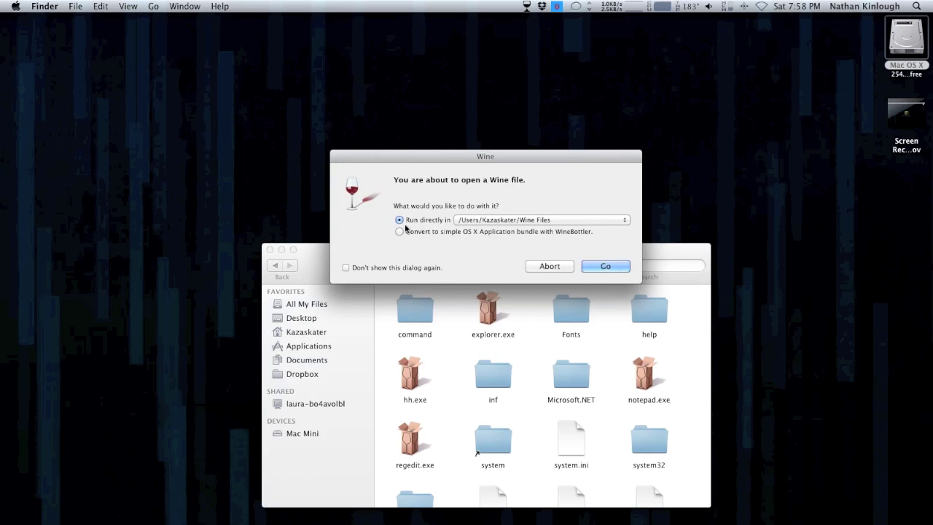
click(602, 266)
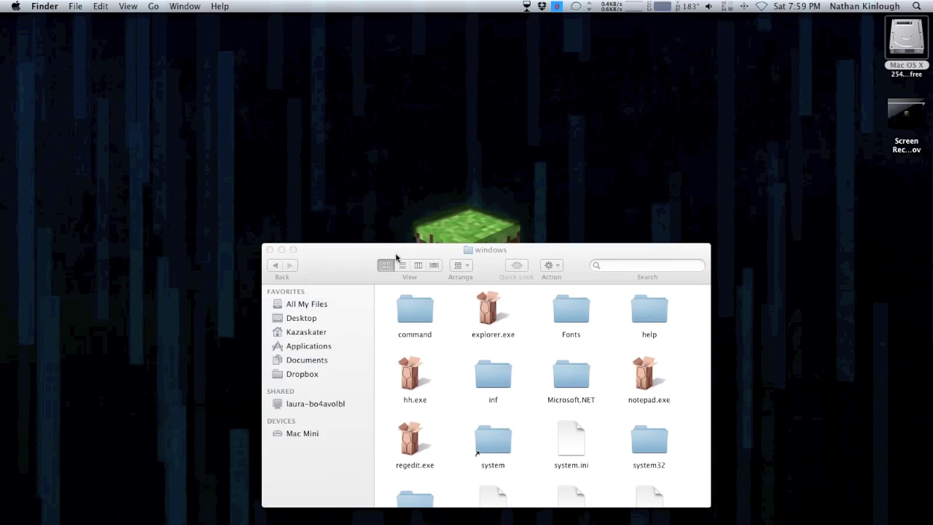
Step: Close the Finder window and enter "Notepad!!!" in the Notepad document on the Wine desktop
click(270, 250)
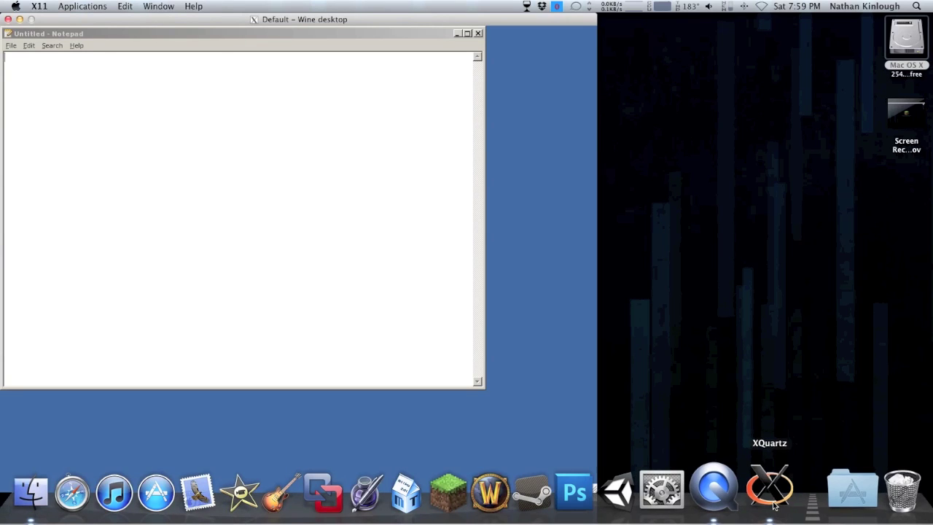
drag(319, 27, 548, 74)
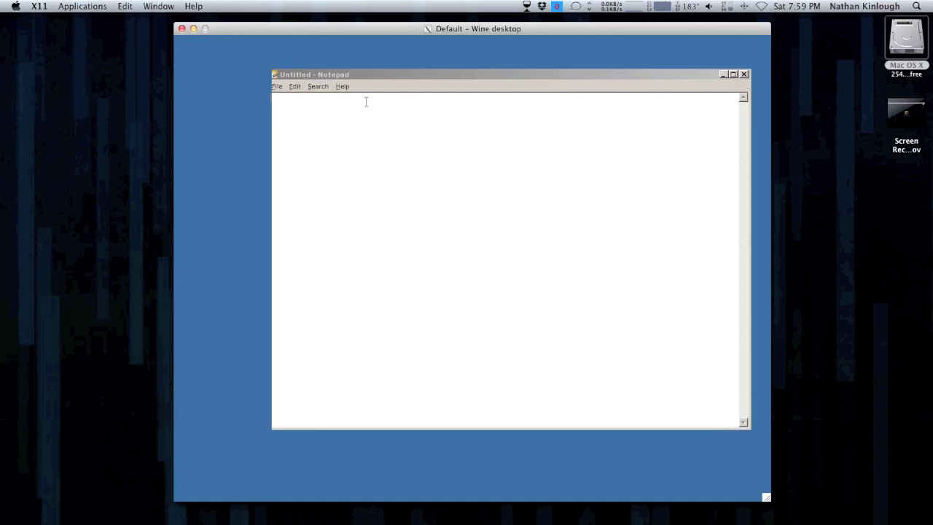
click(281, 88)
click(439, 141)
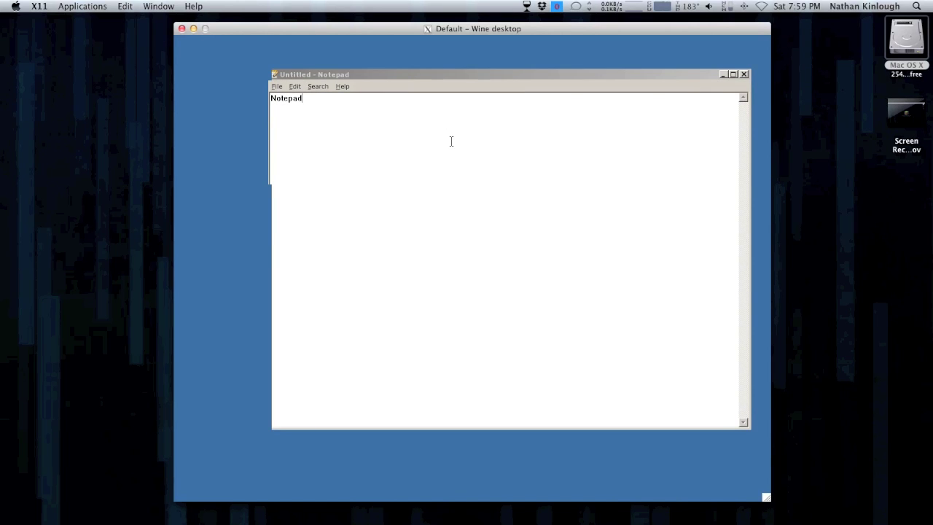
drag(297, 77, 272, 87)
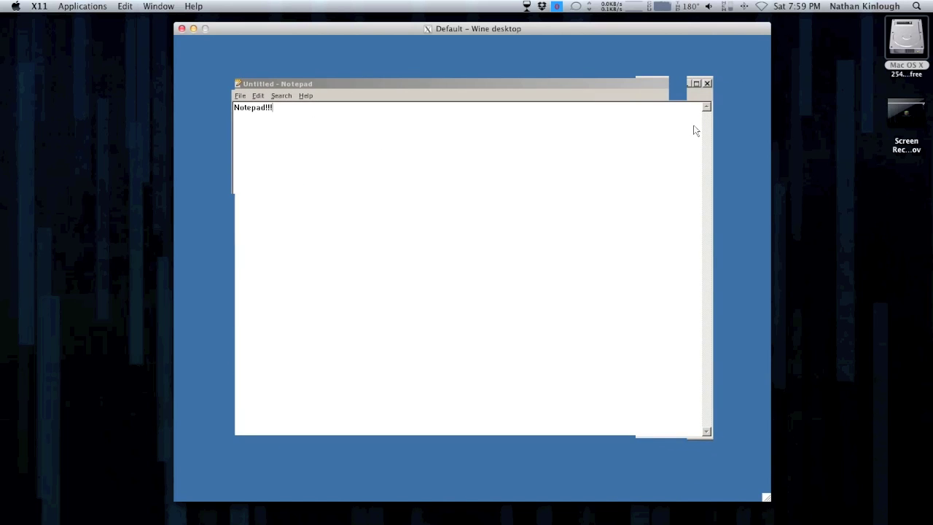
Step: Close Notepad without keeping its text and quit XQuartz
click(708, 84)
click(474, 289)
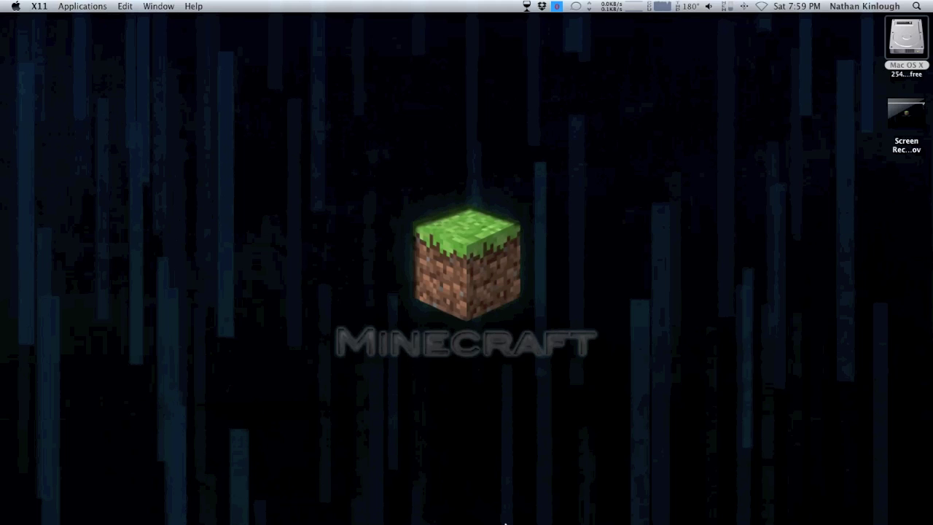
mouse_move(540, 519)
right_click(773, 487)
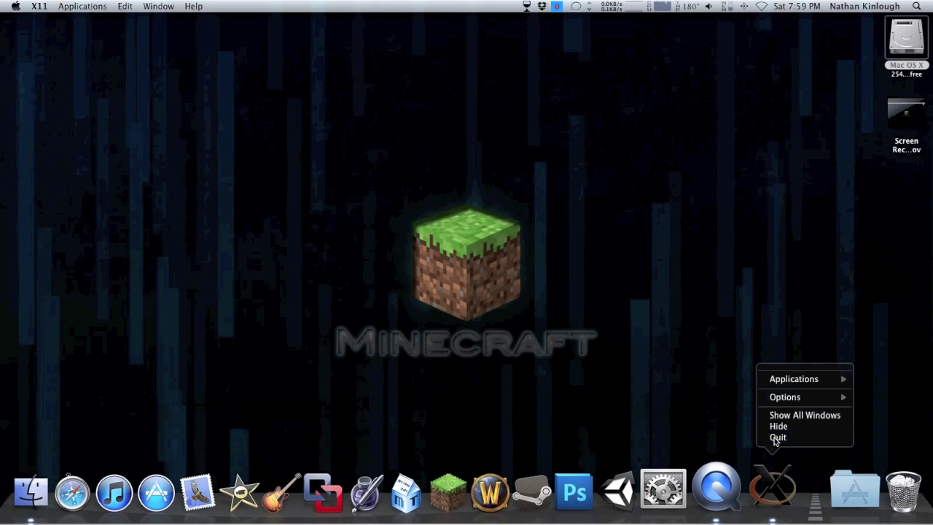
click(777, 438)
mouse_move(772, 522)
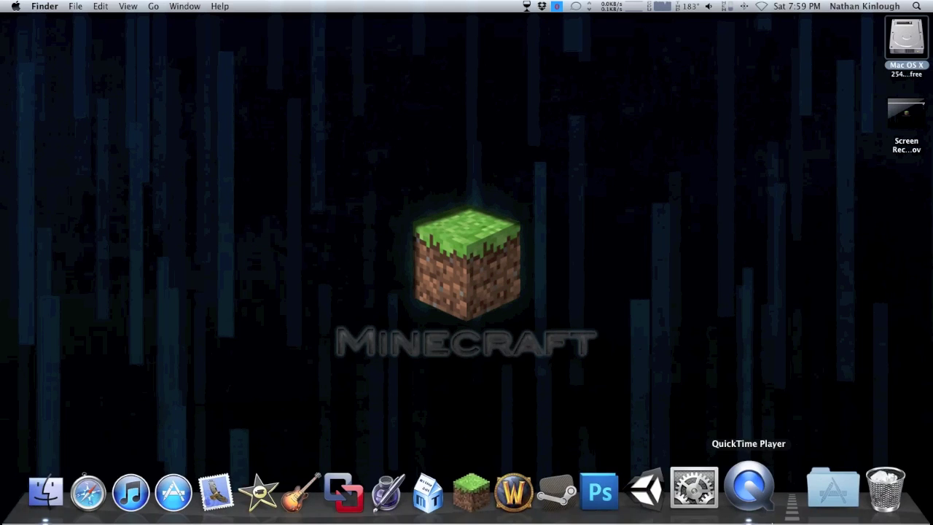
Step: Switch to Safari, search Google for "winehq" and open the WineHQ website
click(109, 489)
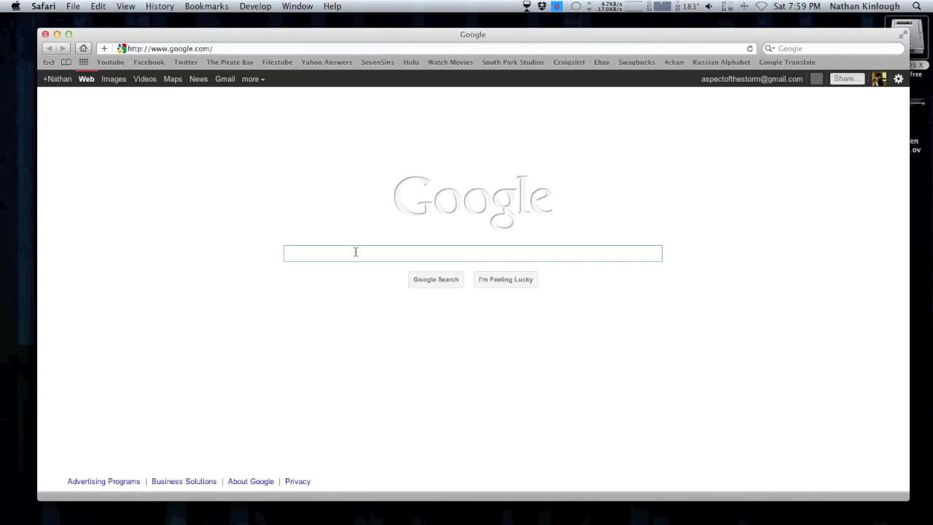
text(wine)
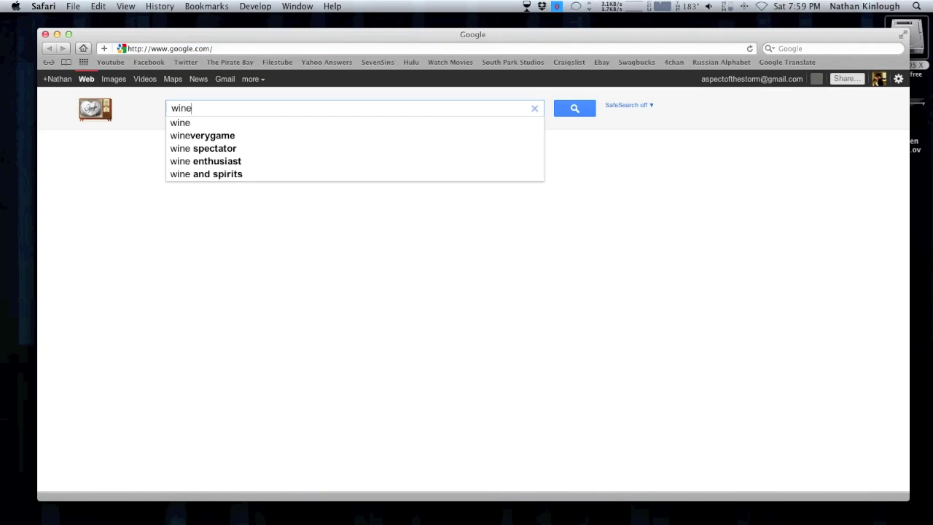
text(hq)
key(Return)
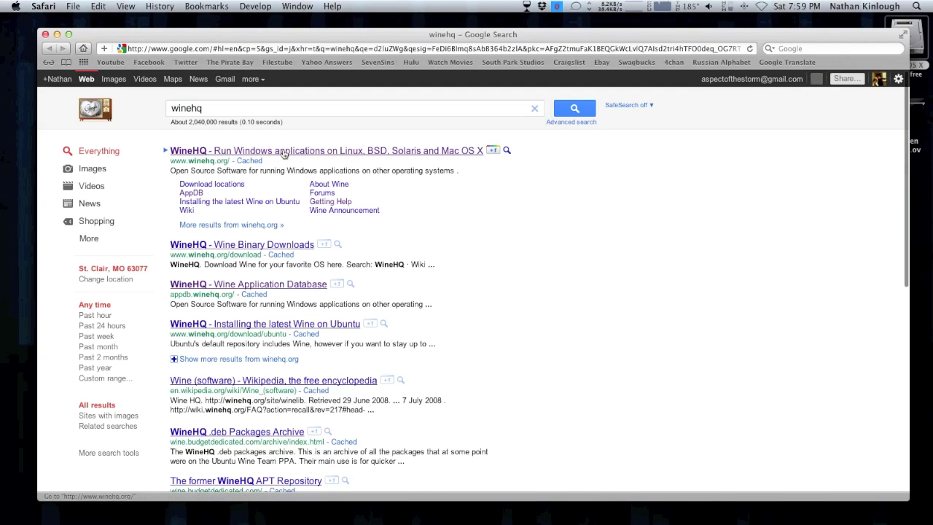
click(360, 212)
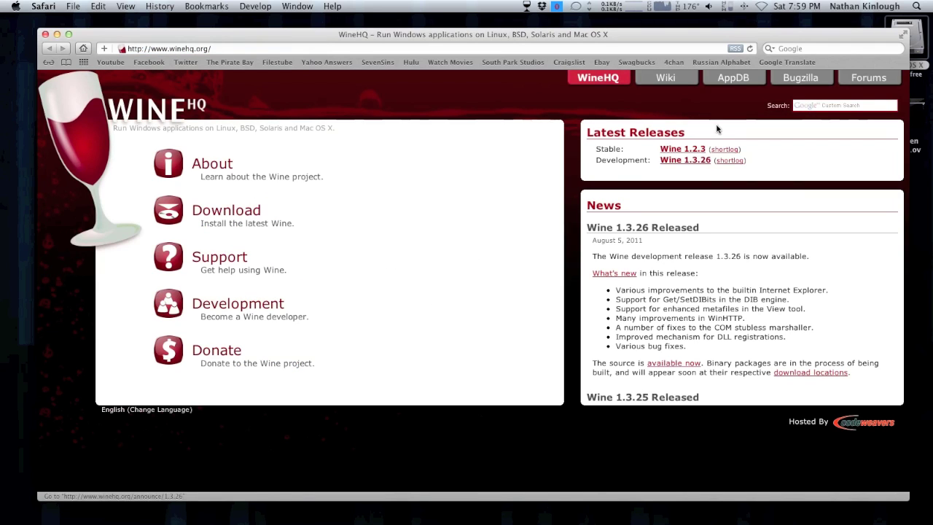
Step: Open the WineHQ application database (AppDB) and look through its Top-10 Platinum List
click(731, 80)
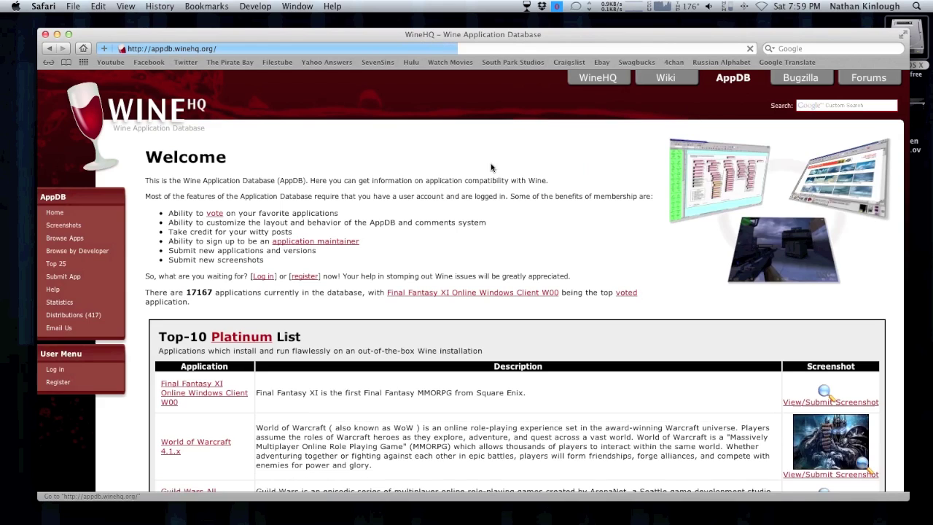
scroll(540, 177, down, 1)
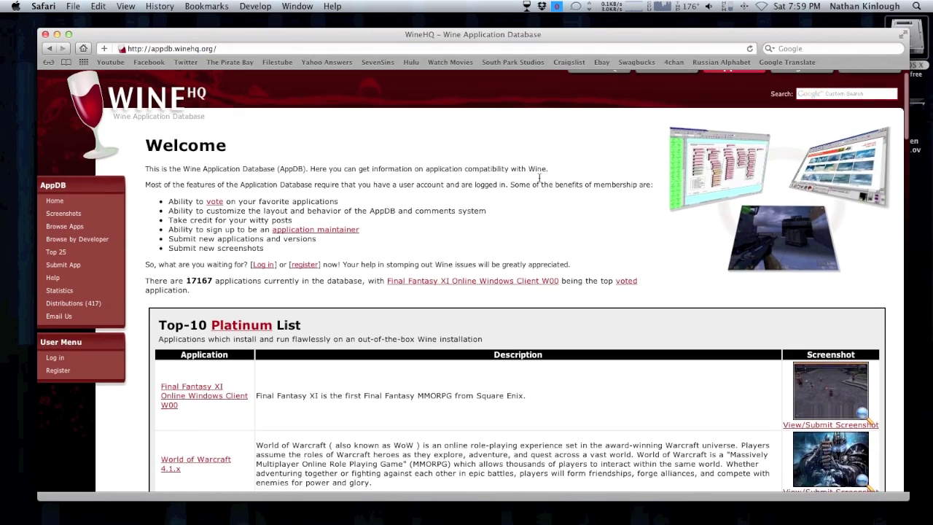
scroll(539, 177, down, 1)
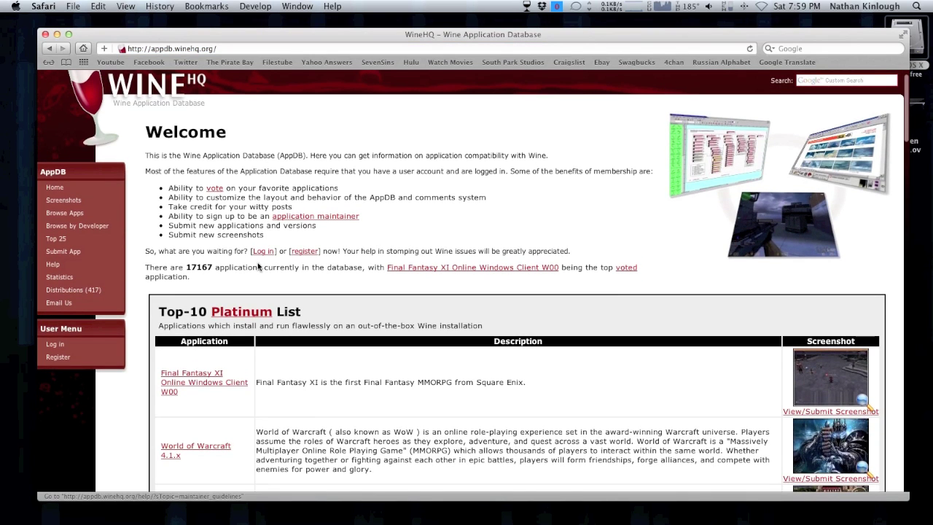
scroll(350, 398, down, 5)
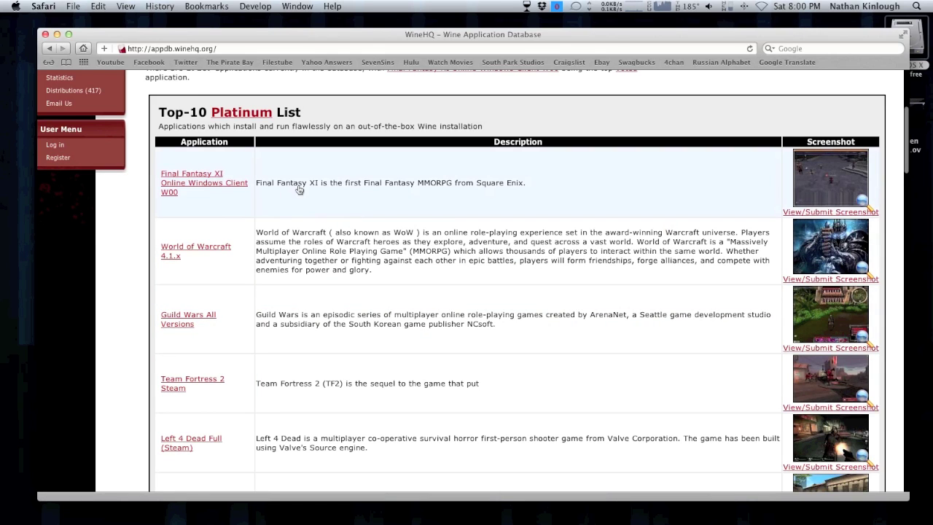
scroll(299, 190, up, 2)
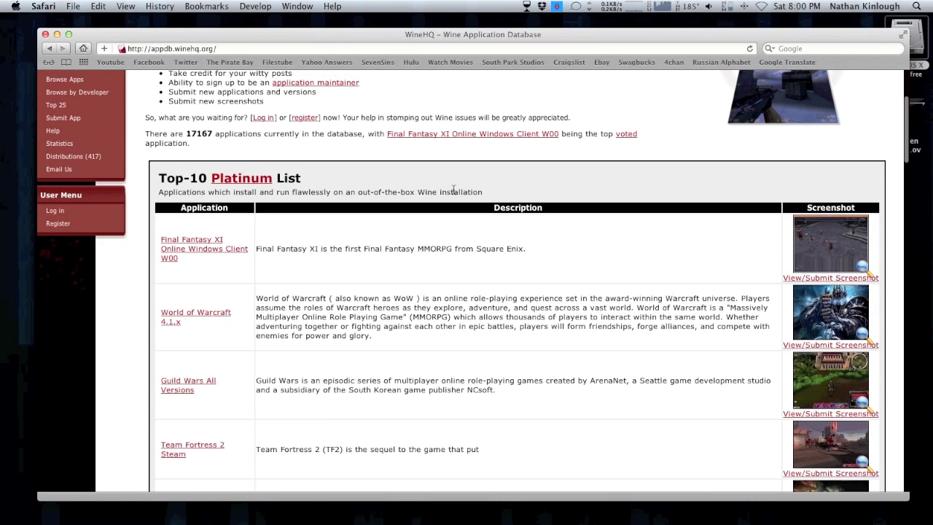
scroll(462, 192, down, 5)
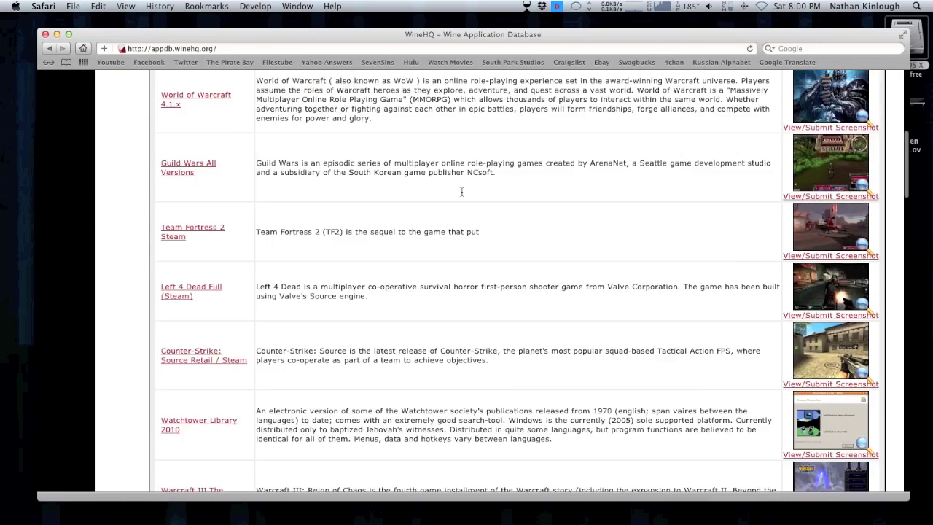
scroll(461, 191, up, 8)
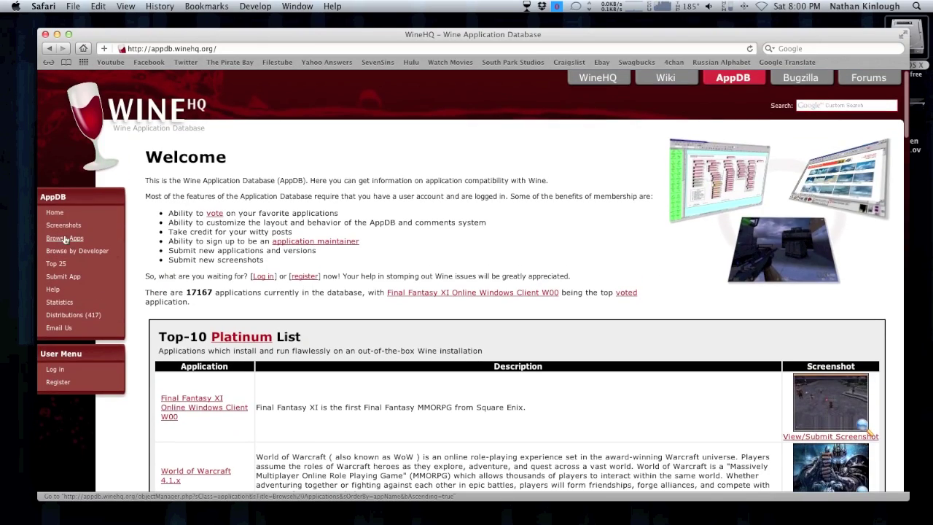
Step: Browse the full list of applications in the AppDB and go to page 6
click(65, 238)
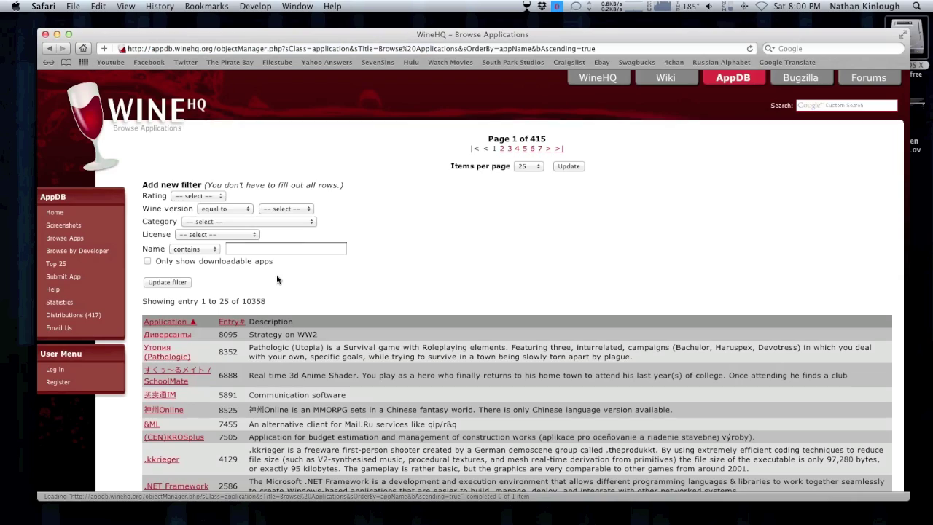
scroll(288, 274, down, 10)
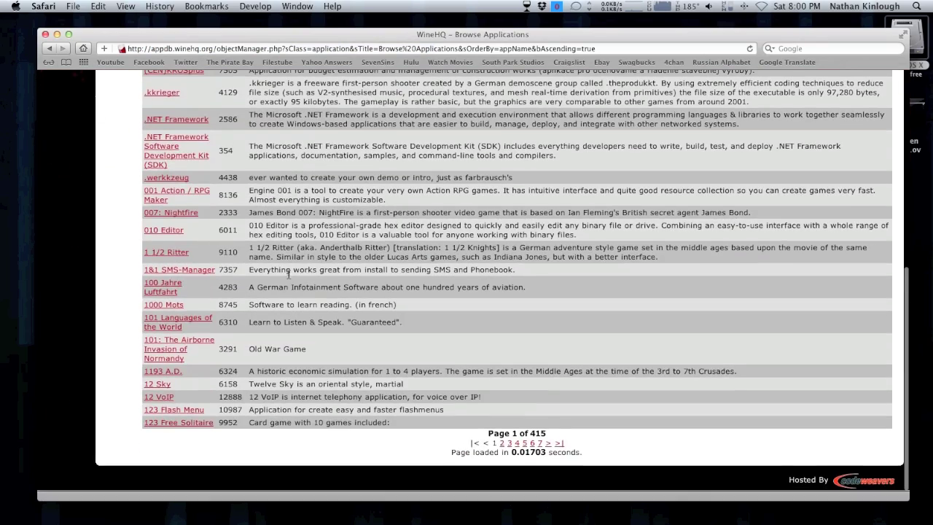
click(532, 445)
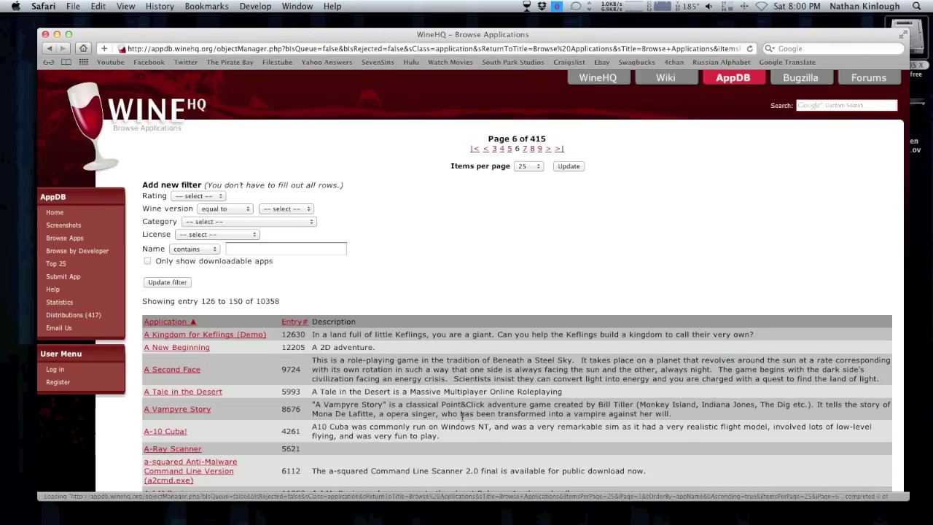
scroll(409, 339, down, 2)
scroll(409, 340, down, 1)
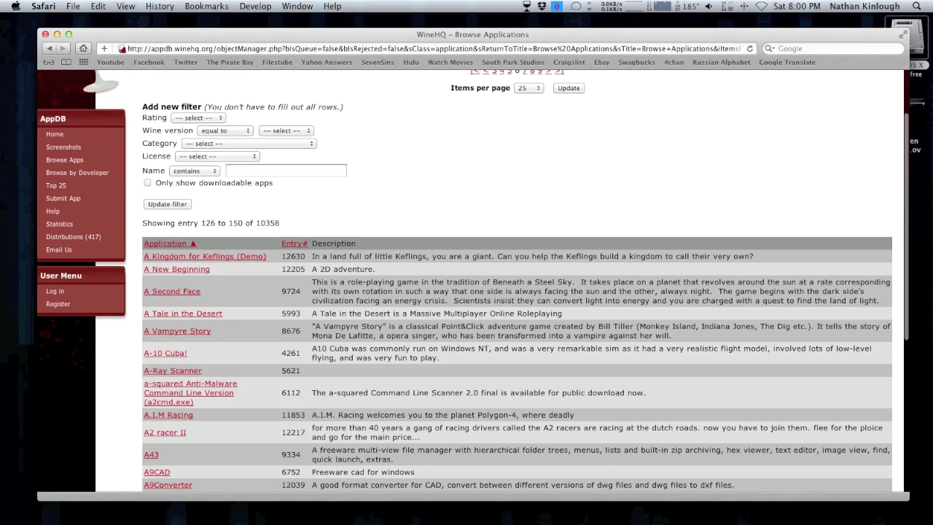
Step: Quit Safari
click(73, 6)
mouse_move(60, 9)
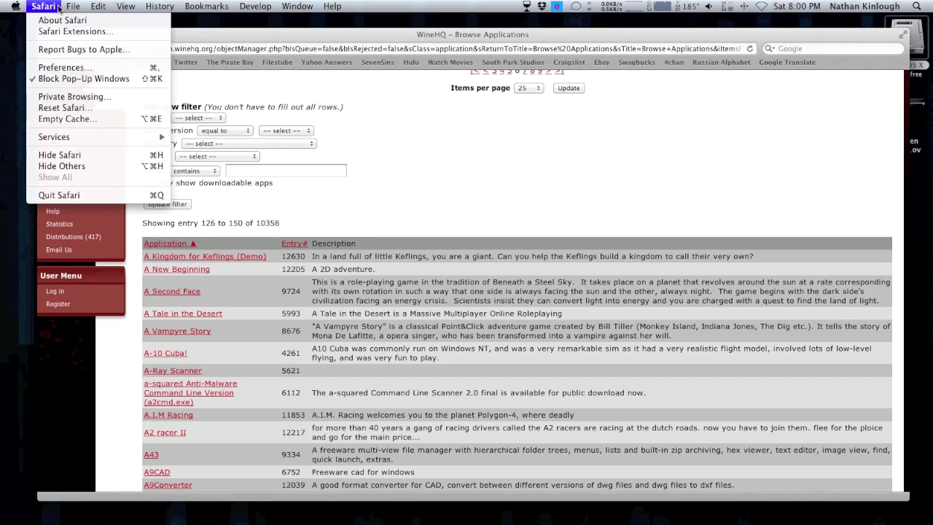
click(60, 194)
Step: Open Wine's Configuration, examine the Windows versions offered for the default settings, and close the configuration window
click(528, 5)
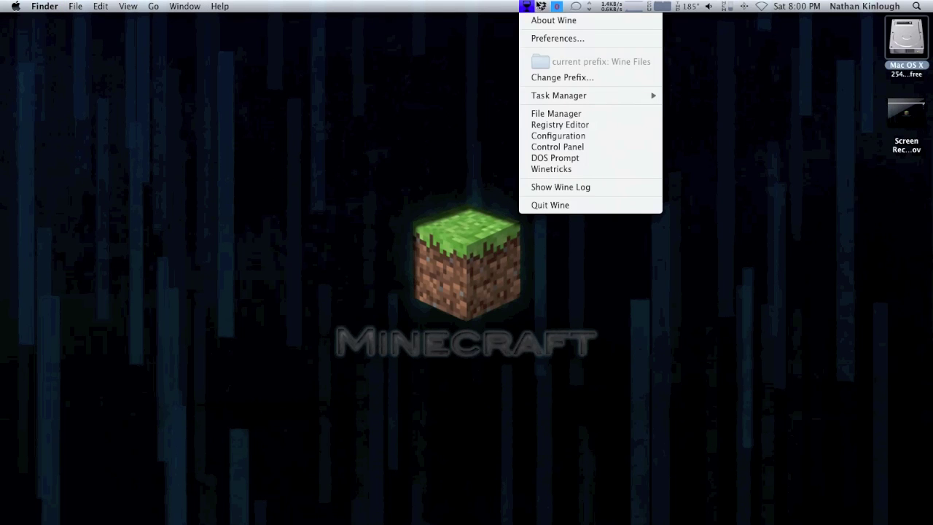
click(559, 136)
mouse_move(674, 511)
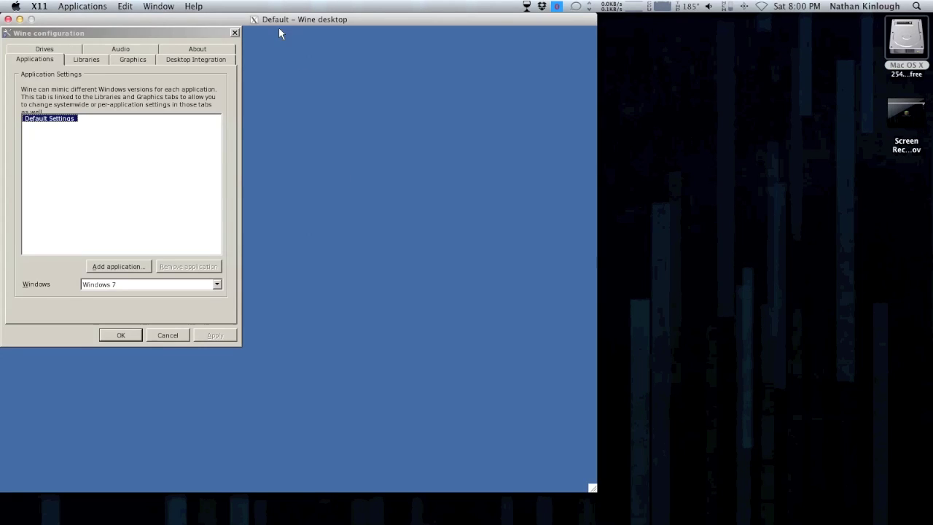
click(99, 285)
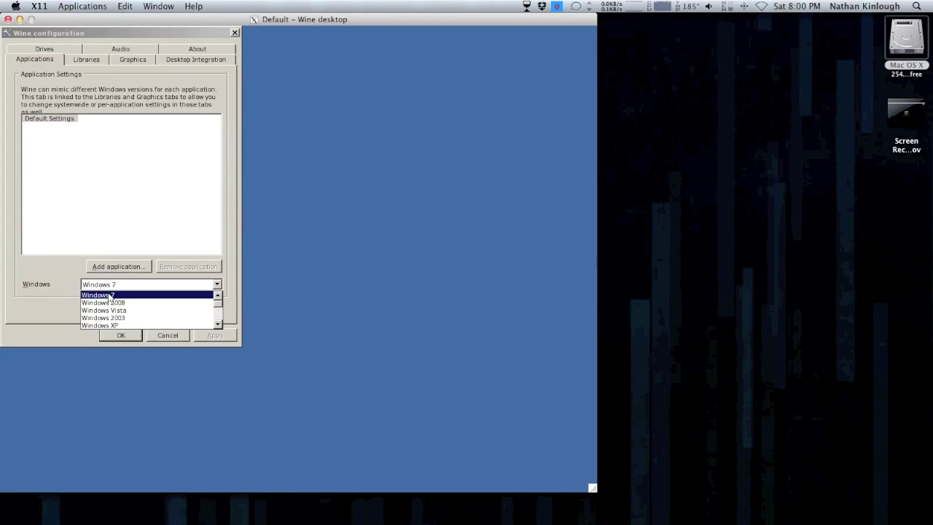
drag(217, 303, 93, 213)
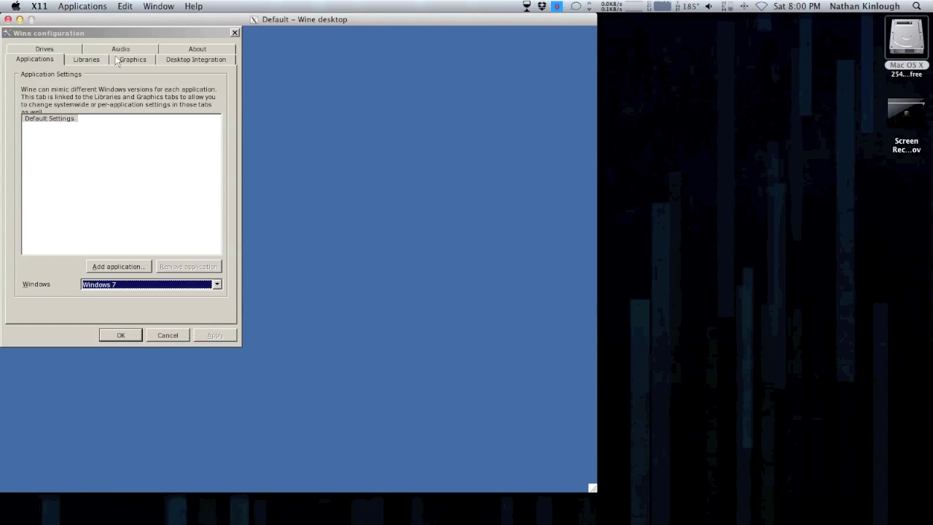
click(235, 33)
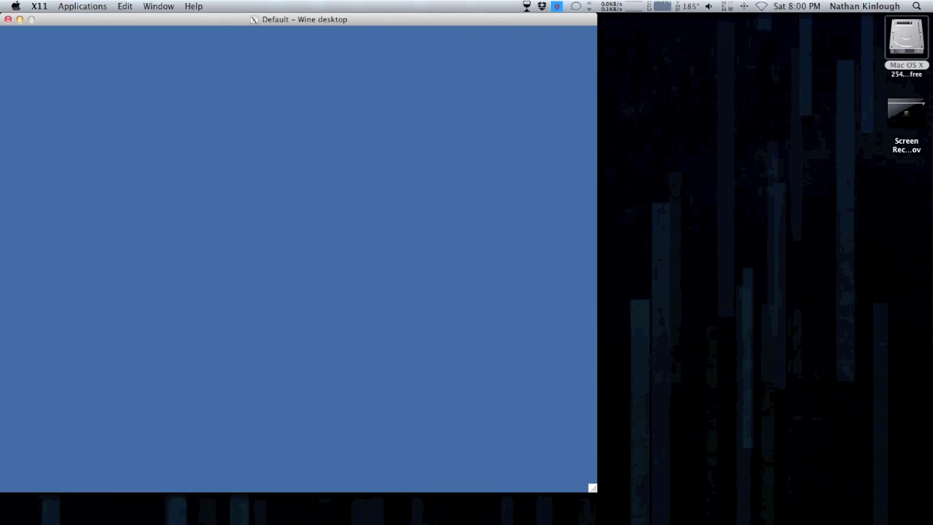
Step: Open Winetricks from Wine, move its window toward the middle of the desktop and activate its search field
click(528, 7)
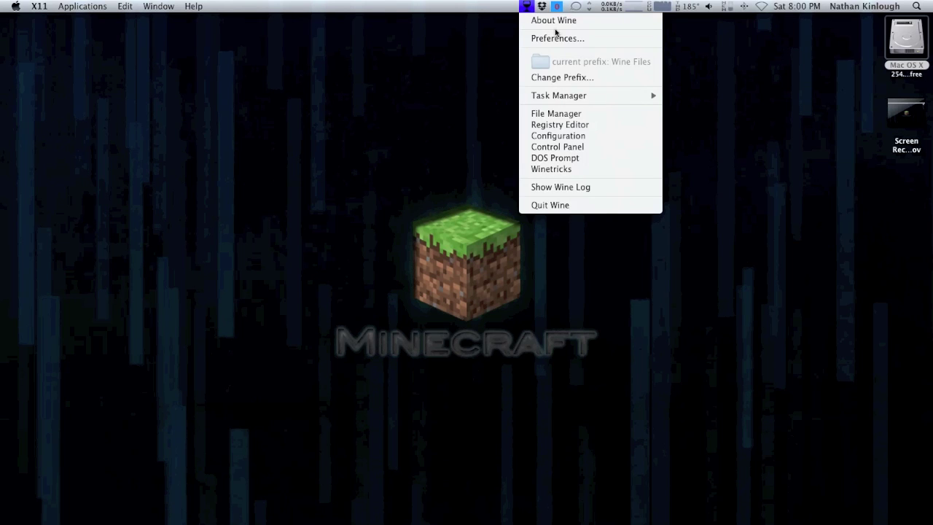
click(576, 173)
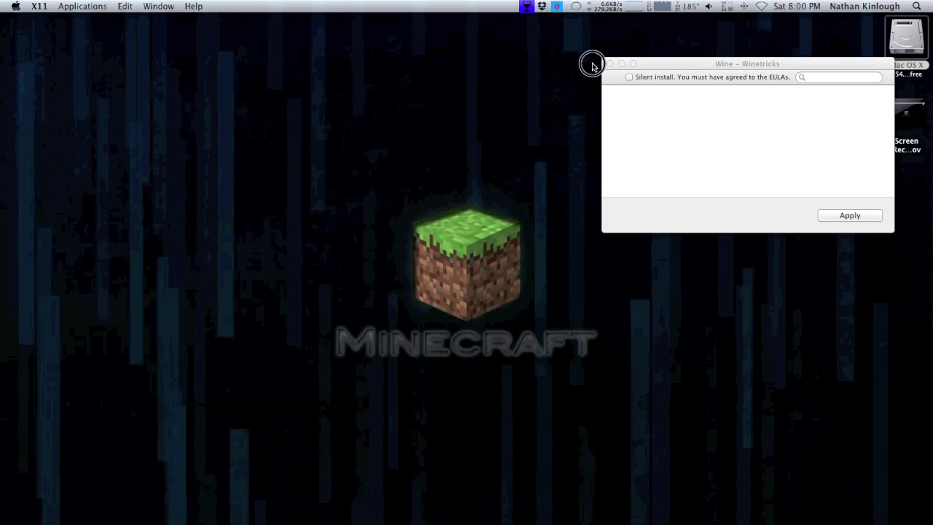
drag(661, 65, 464, 83)
click(612, 173)
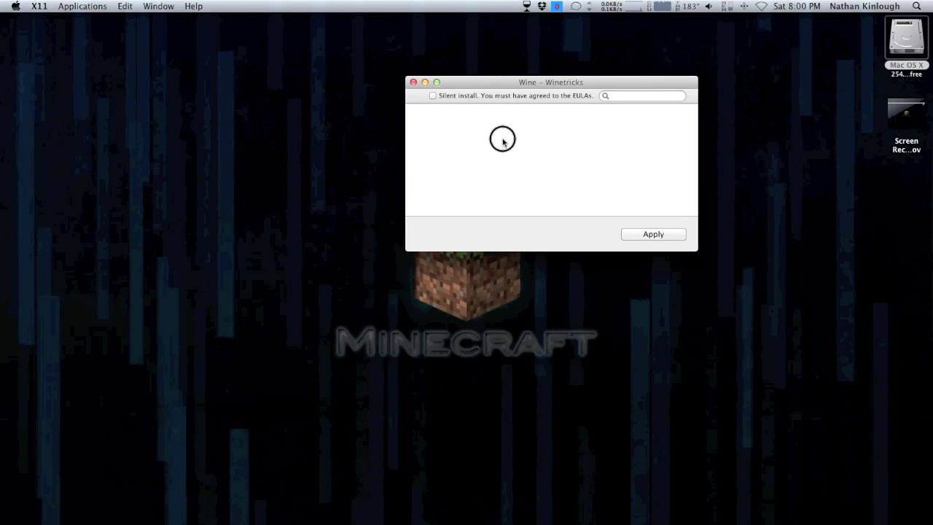
click(624, 96)
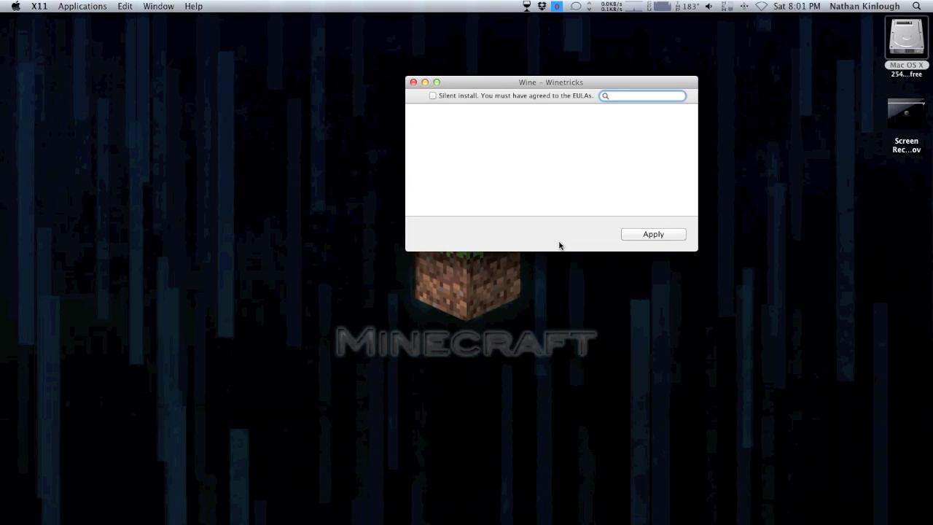
Step: Quit X11 and close the Winetricks window
click(39, 5)
click(44, 135)
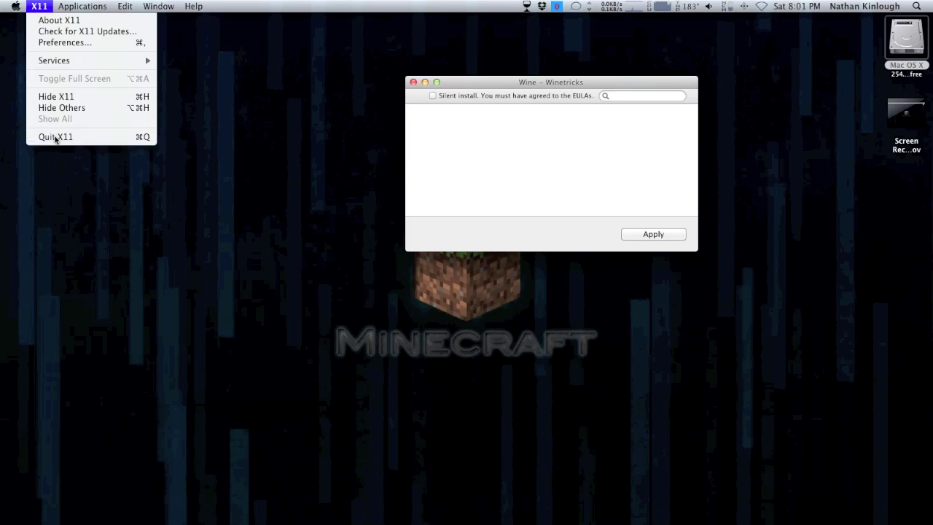
click(413, 82)
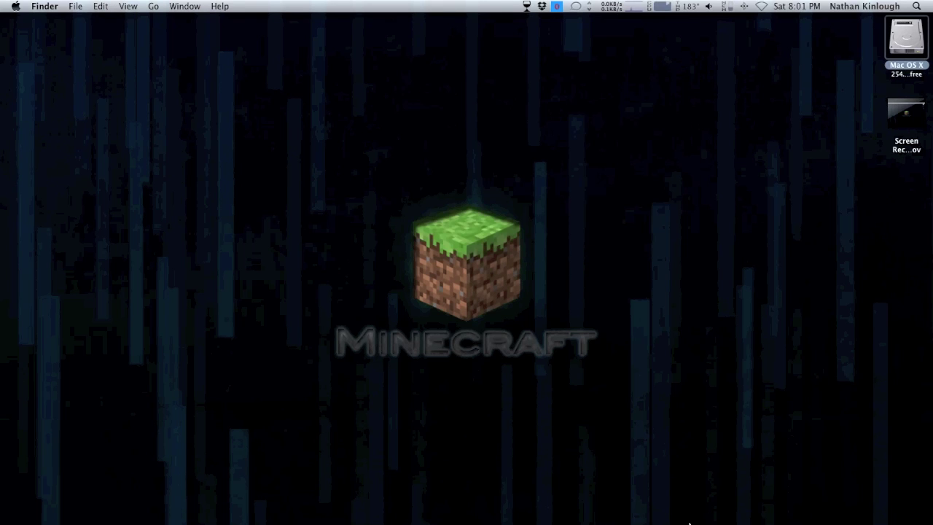
mouse_move(663, 521)
mouse_move(423, 523)
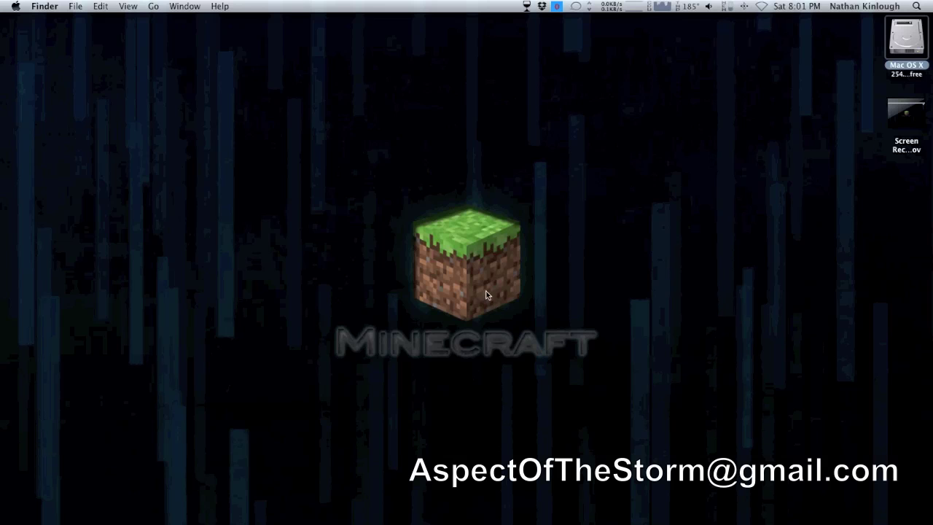
drag(533, 204, 442, 334)
mouse_move(503, 519)
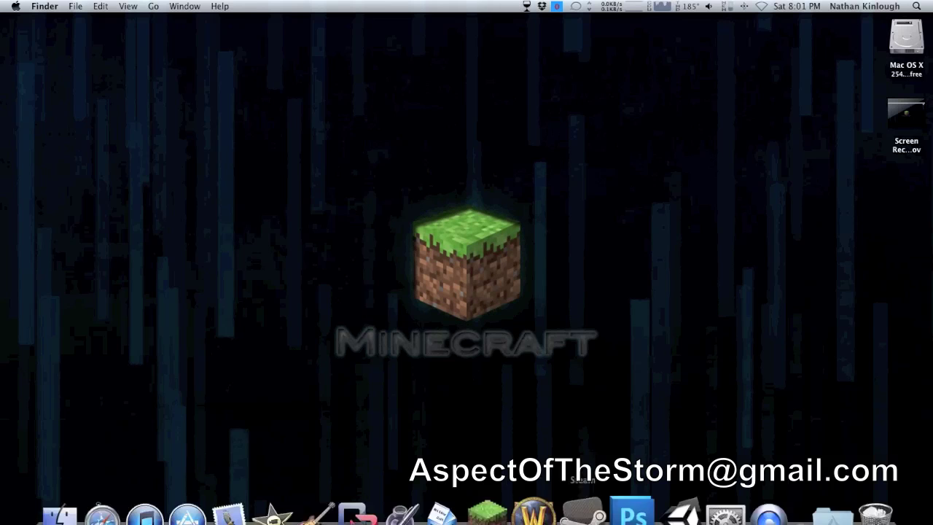